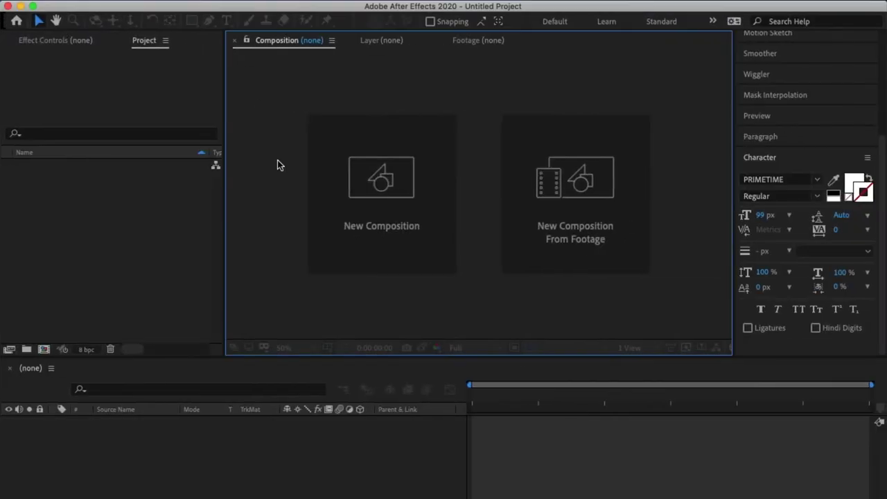
Create a black 1080×1080, 30 fps, 10-second composition named 'animasi teks berkedip'.
{"action": "left_click", "coordinate": [377, 177]}
{"action": "type", "text": "animasi tek"}
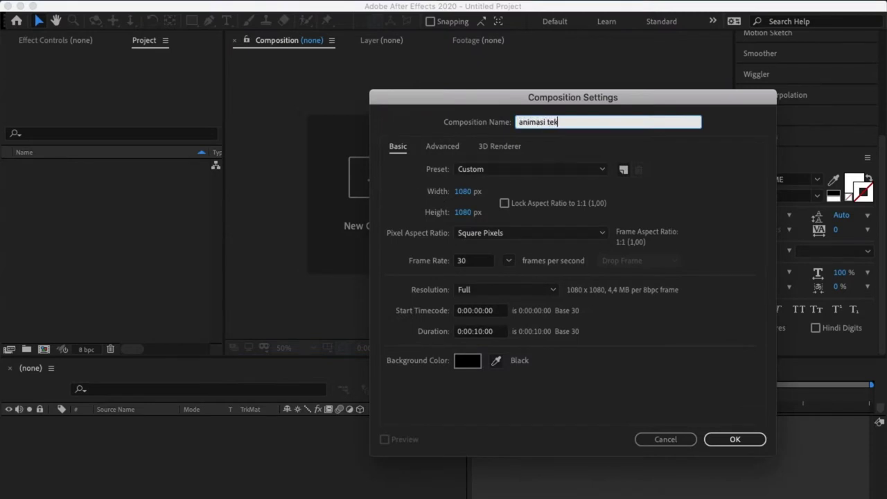
{"action": "type", "text": "berkedip"}
{"action": "left_click", "coordinate": [734, 441]}
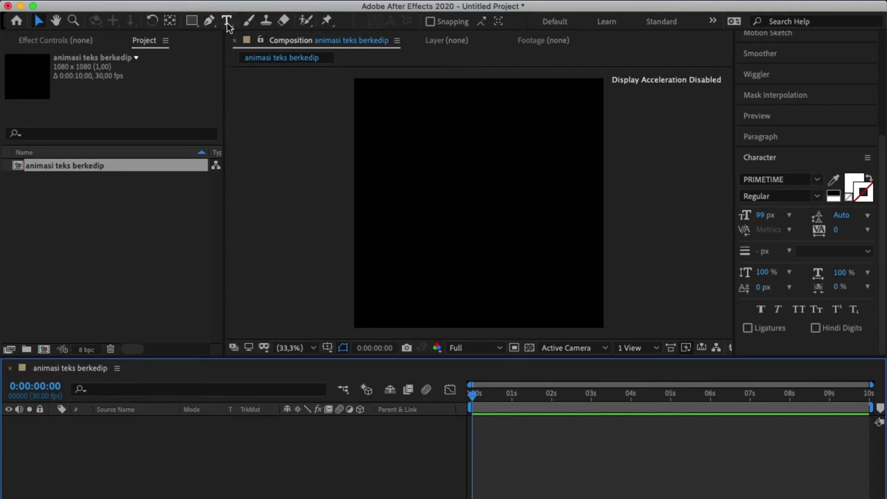
Type a two-line text layer: 'ANIMASI' on line one, 'TEKS BERKEDIP' on line two.
{"action": "left_click", "coordinate": [227, 20]}
{"action": "left_click", "coordinate": [431, 176]}
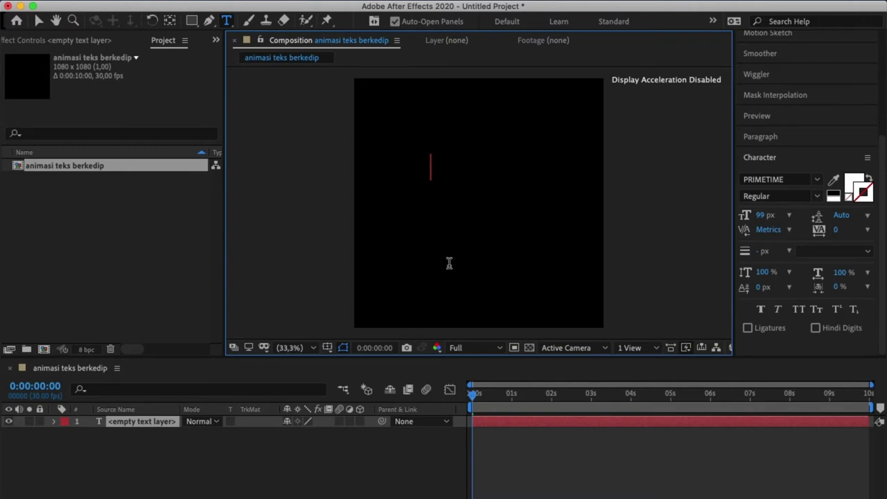
{"action": "type", "text": "animasi"}
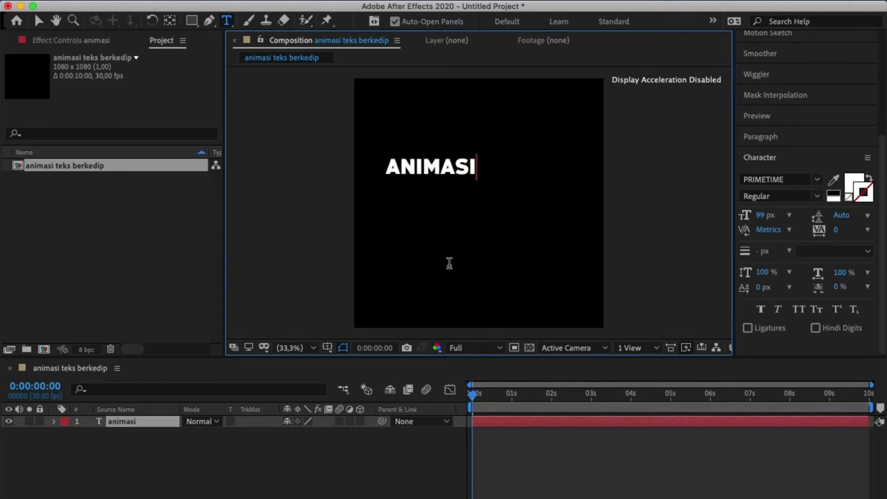
{"action": "key", "text": "Return"}
{"action": "type", "text": "TEKS "}
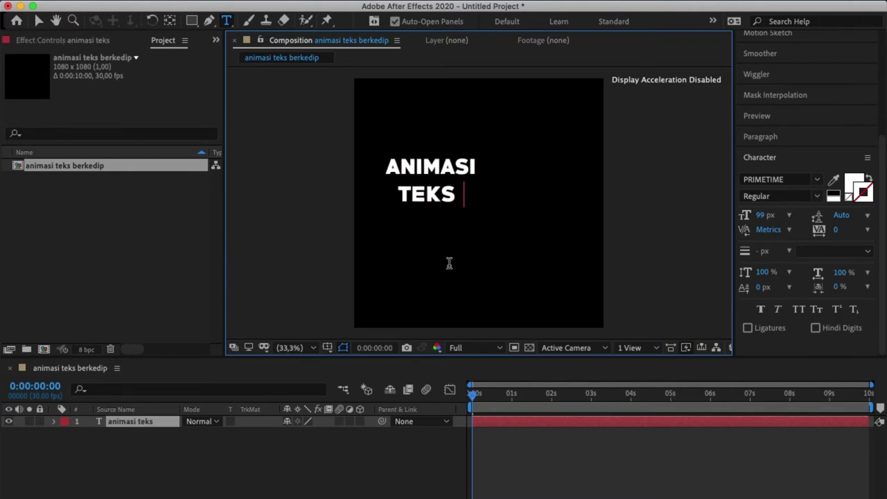
{"action": "type", "text": "berkedip"}
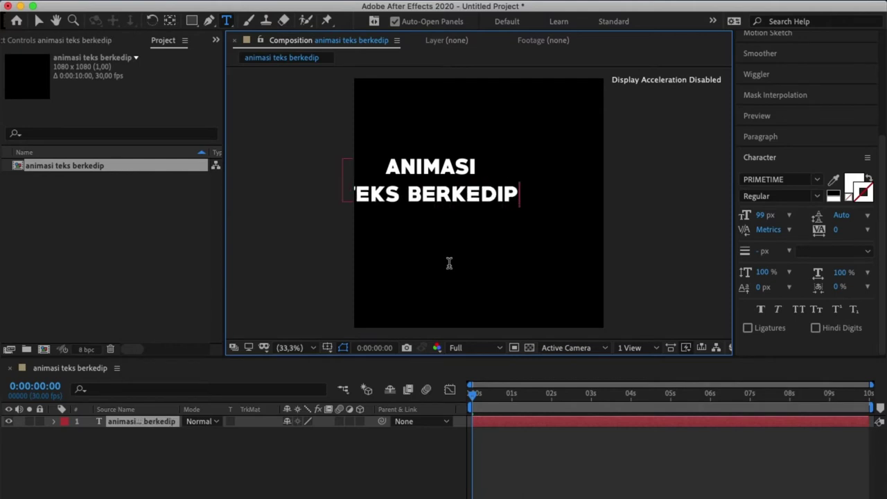
Align the text layer to the horizontal and vertical centre of the composition, then deselect it.
{"action": "scroll", "coordinate": [804, 100], "scroll_direction": "up", "scroll_amount": 5}
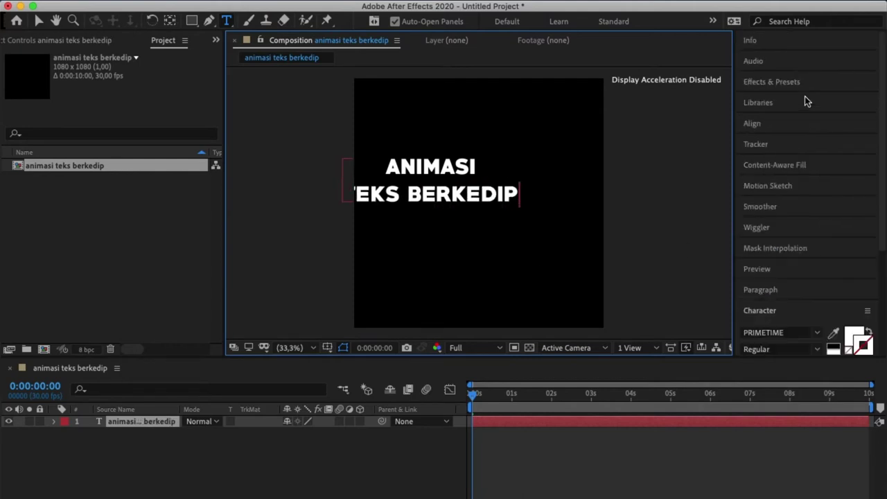
{"action": "left_click", "coordinate": [780, 126]}
{"action": "left_click", "coordinate": [772, 158]}
{"action": "left_click", "coordinate": [844, 158]}
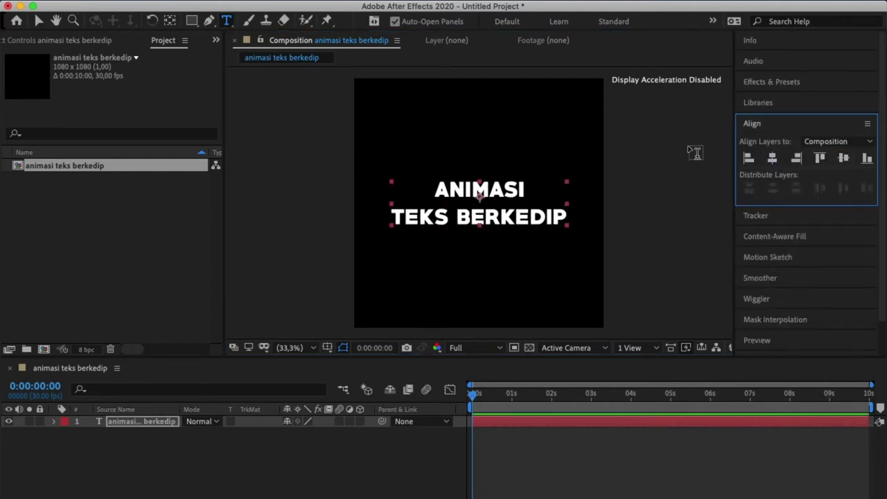
{"action": "left_click", "coordinate": [127, 460]}
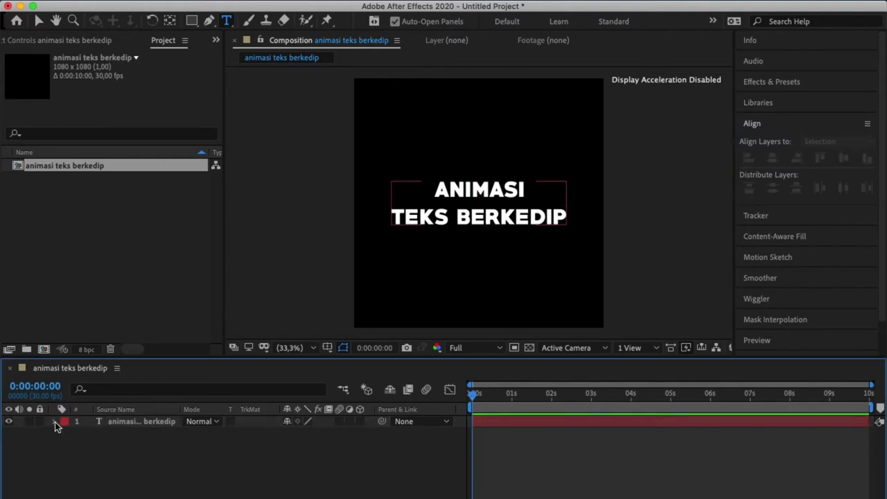
Add an Opacity animator (Animator 1 with Range Selector 1) to the text layer.
{"action": "left_click", "coordinate": [54, 422]}
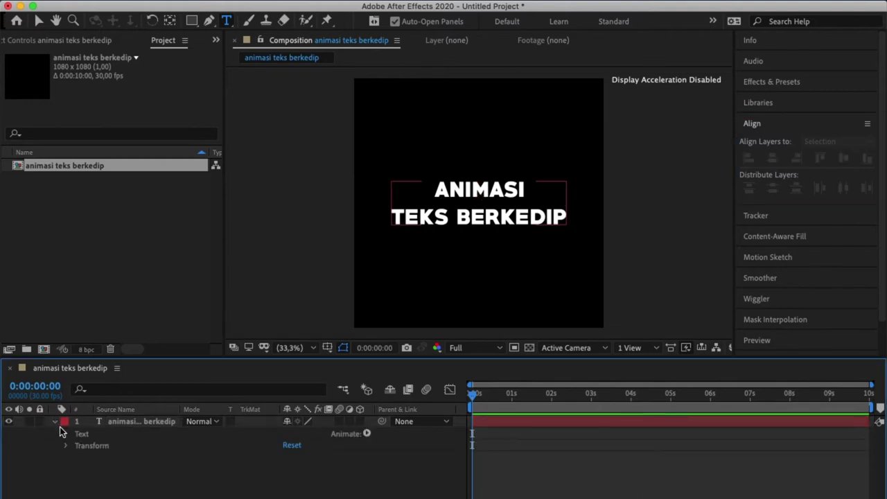
{"action": "left_click", "coordinate": [367, 434]}
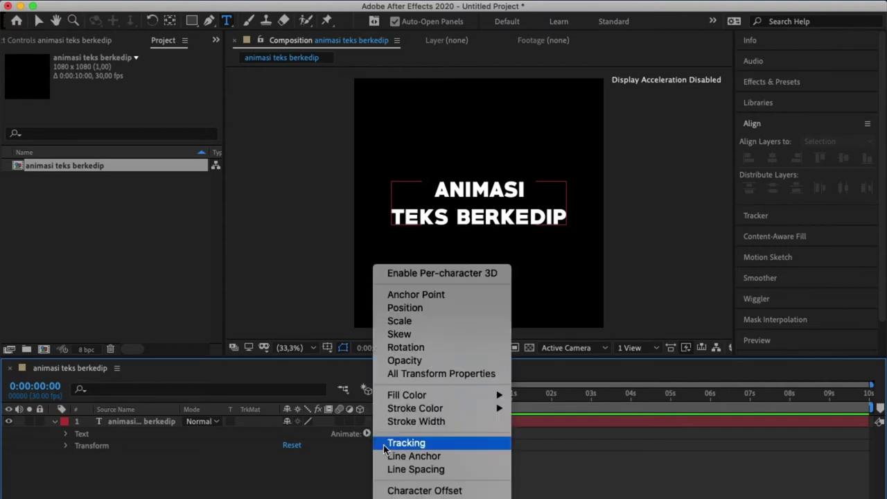
{"action": "left_click", "coordinate": [422, 361]}
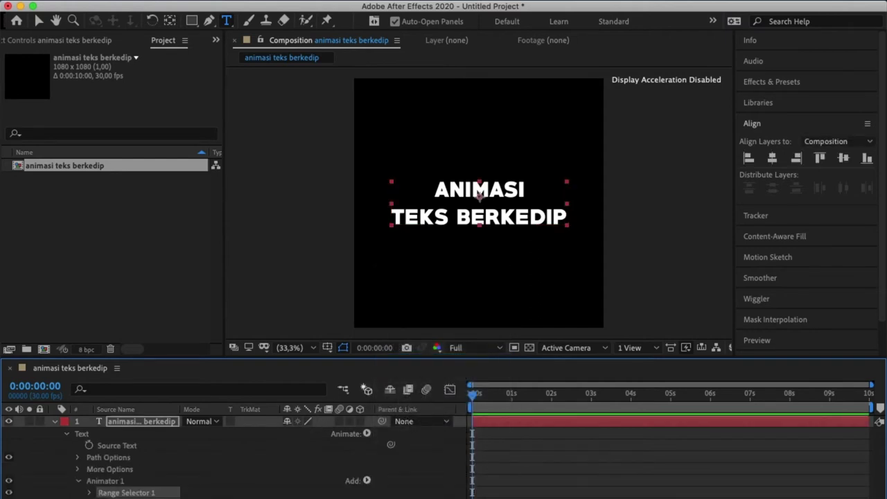
Set animator Opacity to 0% and keyframe Range Start from 0% at 0 s to 100% at 2 s.
{"action": "left_click_drag", "start_coordinate": [346, 498], "coordinate": [88, 494]}
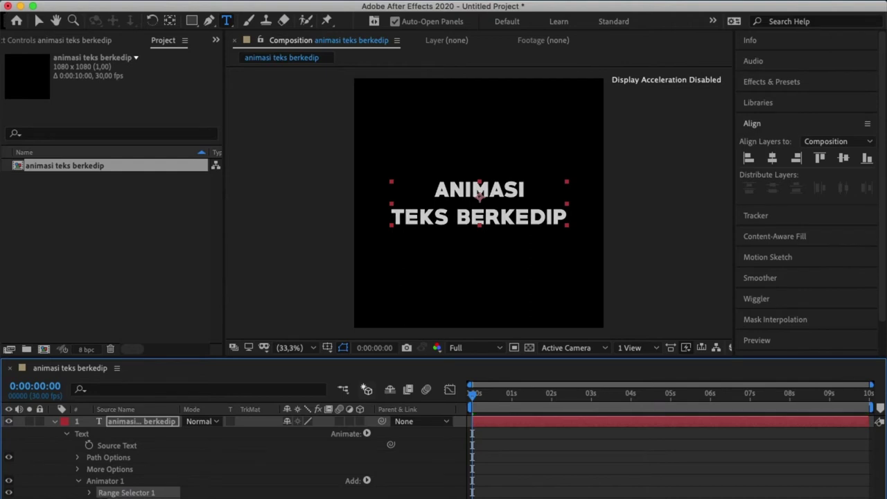
{"action": "left_click", "coordinate": [88, 493]}
{"action": "scroll", "coordinate": [88, 493], "scroll_direction": "down", "scroll_amount": 1}
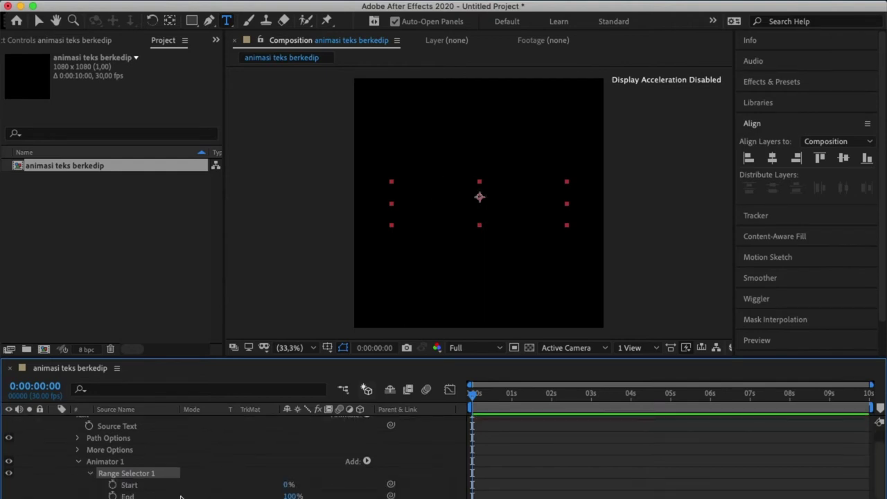
{"action": "left_click", "coordinate": [115, 485]}
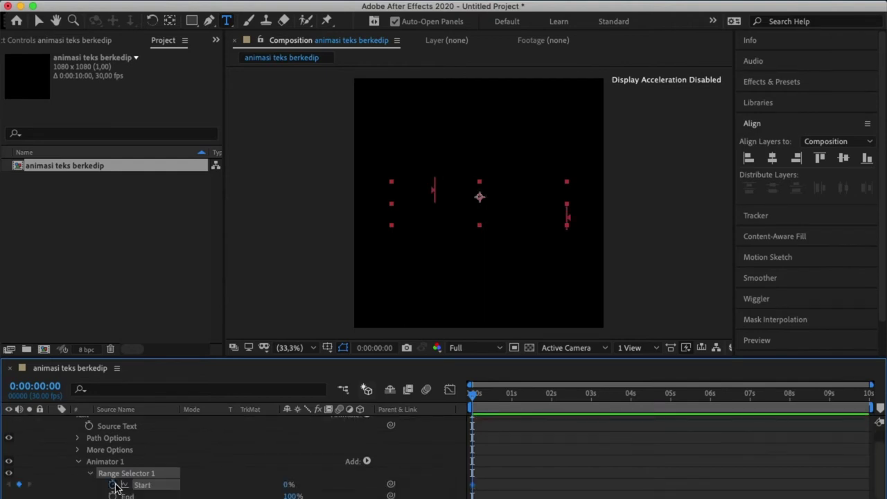
{"action": "left_click", "coordinate": [552, 395]}
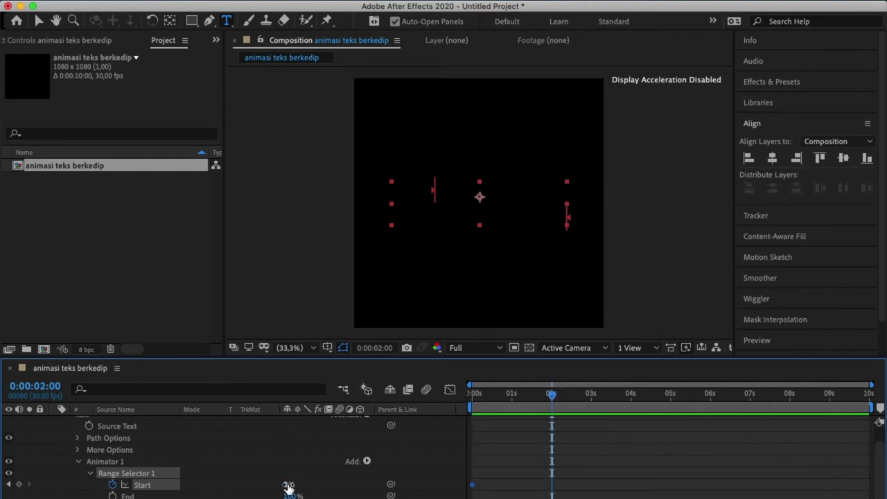
{"action": "left_click_drag", "start_coordinate": [287, 488], "coordinate": [391, 489]}
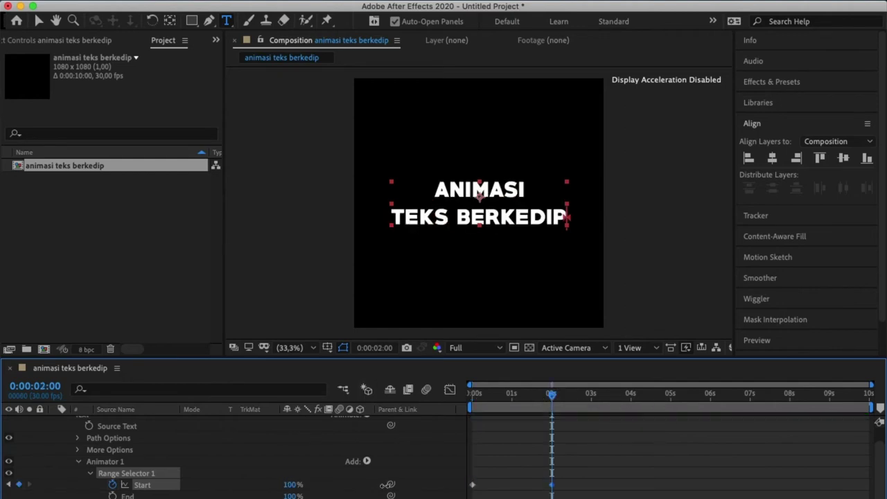
{"action": "scroll", "coordinate": [222, 490], "scroll_direction": "down", "scroll_amount": 2}
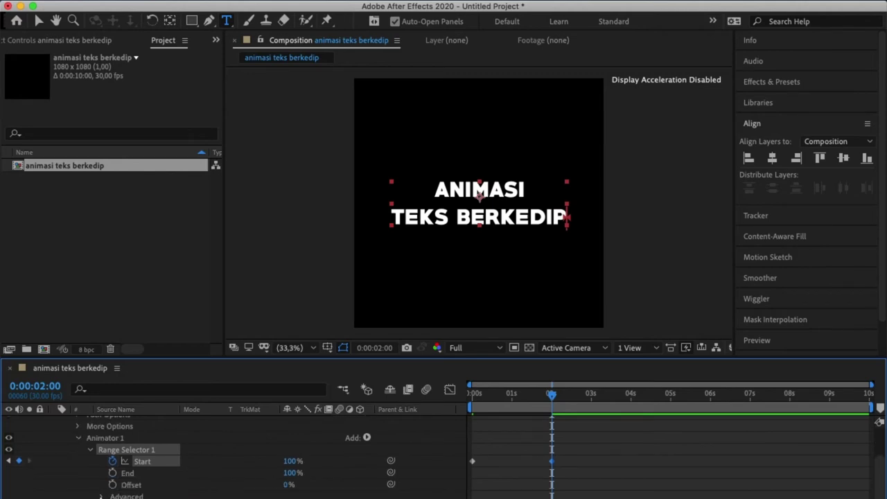
Turn Randomize Order on for Range Selector 1 and preview the random character reveal.
{"action": "scroll", "coordinate": [197, 492], "scroll_direction": "down", "scroll_amount": 3}
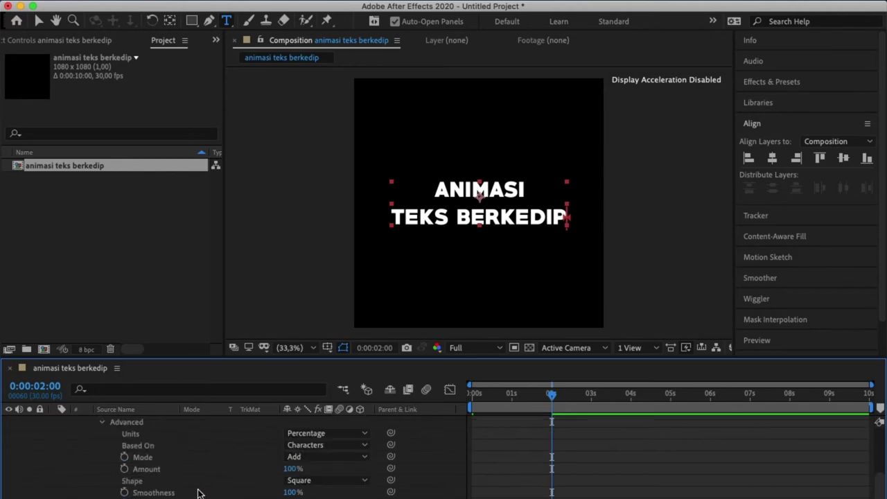
{"action": "scroll", "coordinate": [231, 493], "scroll_direction": "down", "scroll_amount": 3}
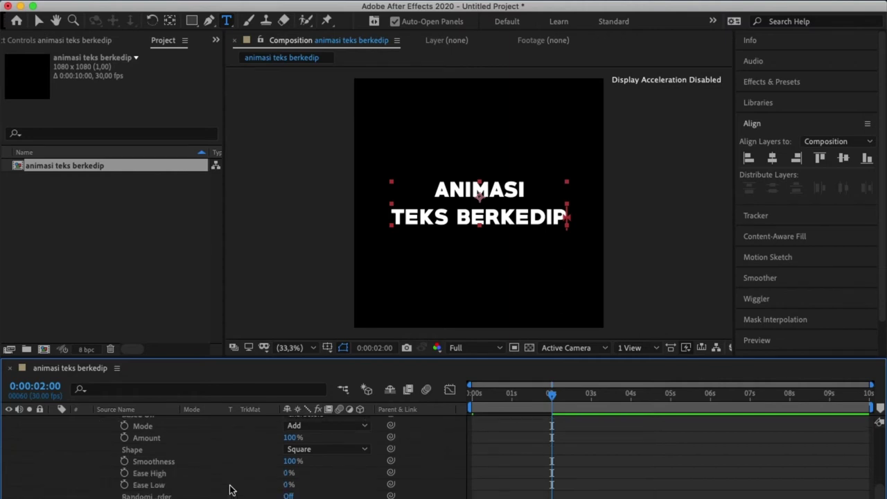
{"action": "left_click", "coordinate": [288, 496]}
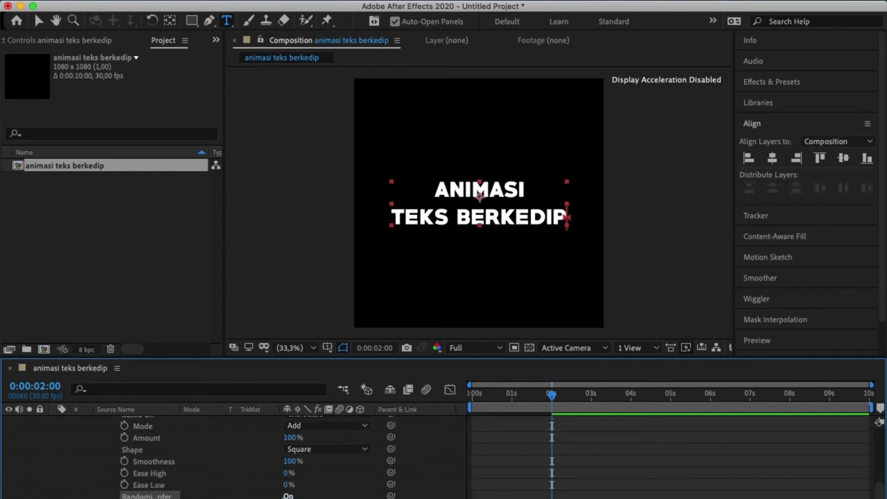
{"action": "key", "text": "space"}
{"action": "key", "text": "space"}
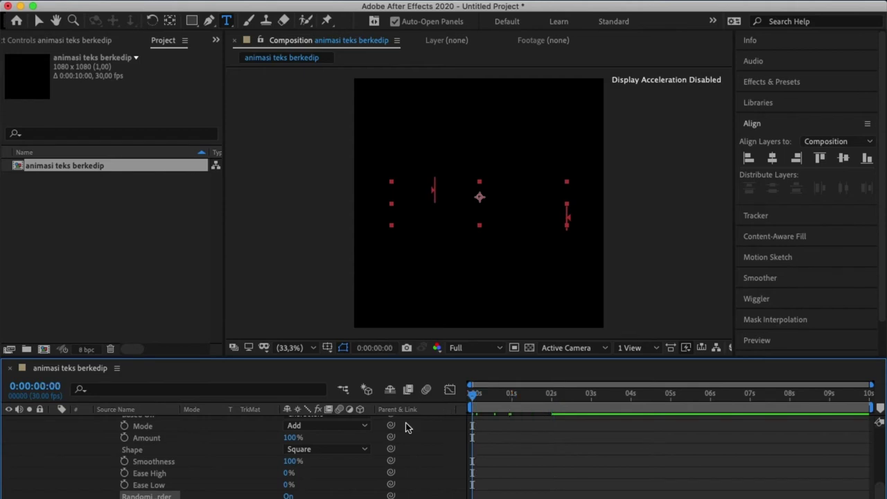
{"action": "left_click", "coordinate": [552, 404]}
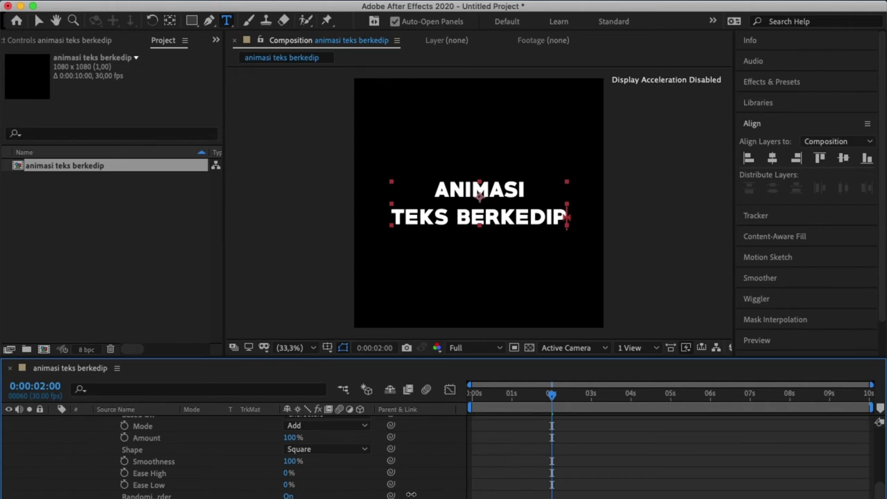
{"action": "key", "text": "space"}
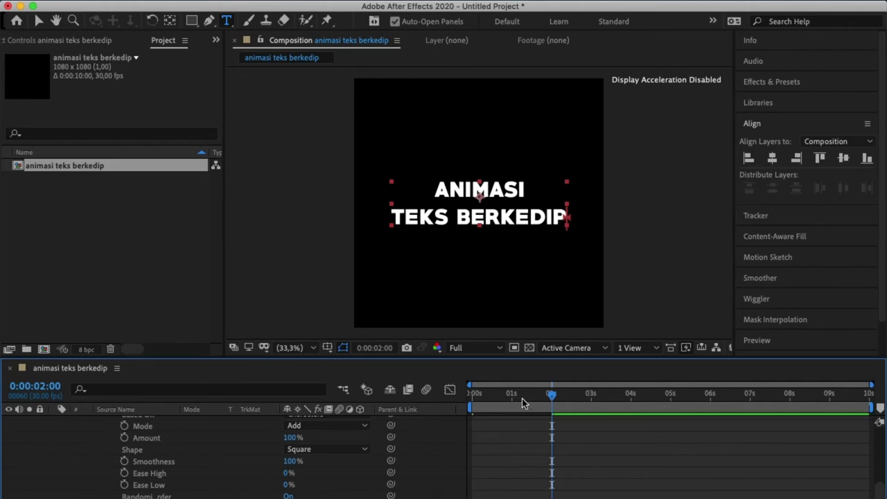
Set the range selector's Smoothness to 0%.
{"action": "left_click", "coordinate": [293, 461]}
{"action": "type", "text": "0"}
{"action": "key", "text": "Return"}
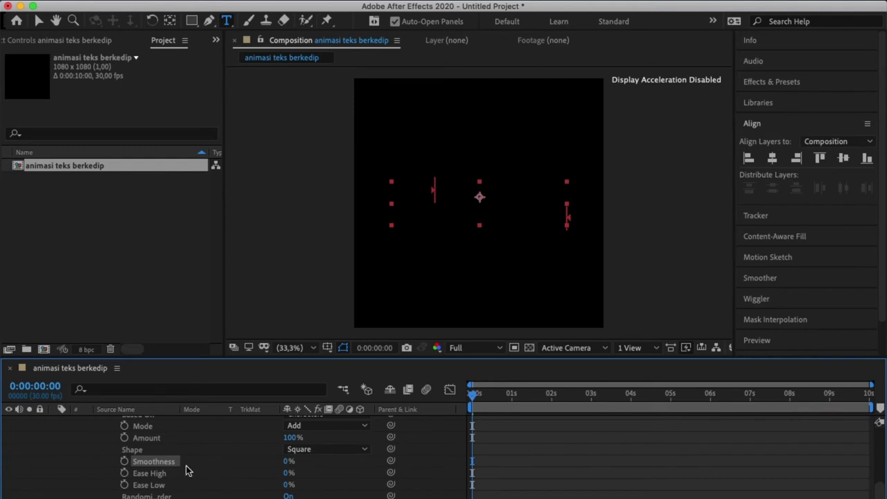
{"action": "scroll", "coordinate": [188, 467], "scroll_direction": "up", "scroll_amount": 5}
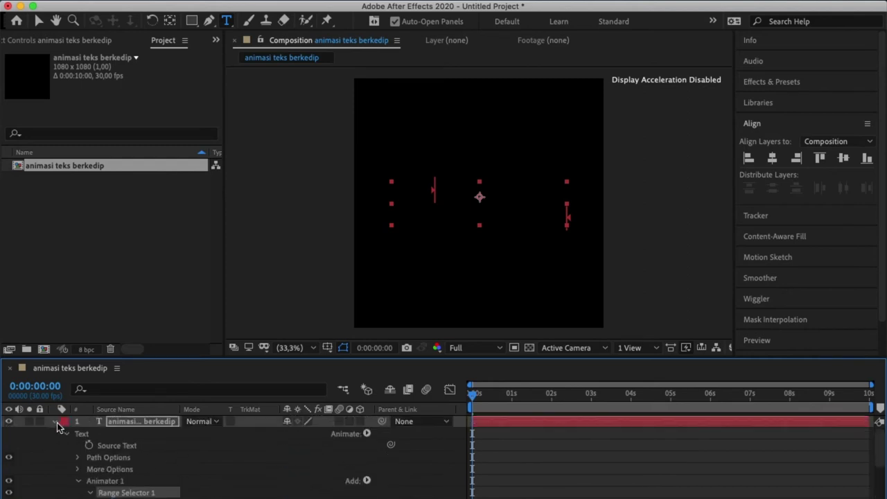
Duplicate the text layer with Ctrl+D.
{"action": "left_click", "coordinate": [57, 422]}
{"action": "left_click", "coordinate": [129, 423]}
{"action": "key", "text": "ctrl+d"}
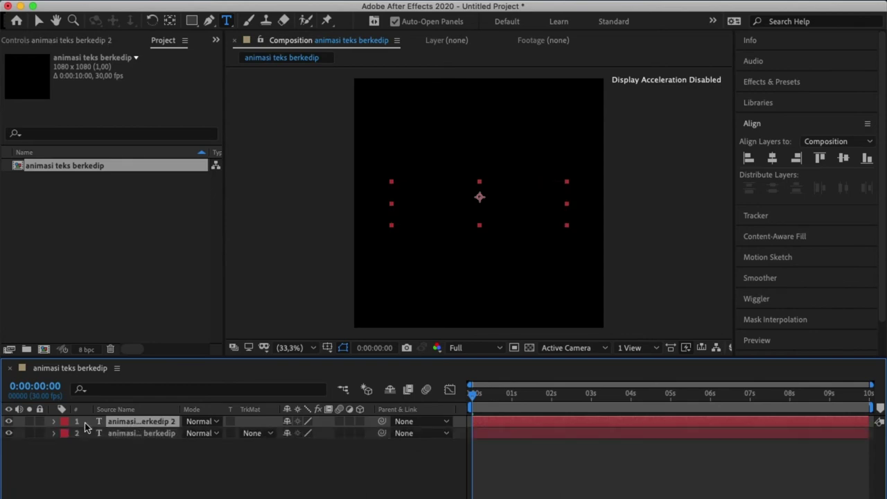
Swap fill and stroke on the duplicate in the Character panel for a 3 px outline.
{"action": "left_click", "coordinate": [55, 423]}
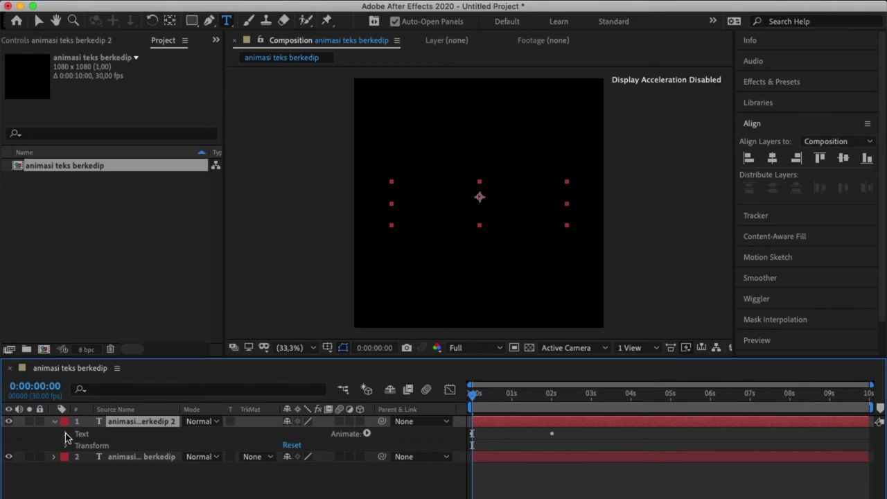
{"action": "scroll", "coordinate": [769, 250], "scroll_direction": "down", "scroll_amount": 3}
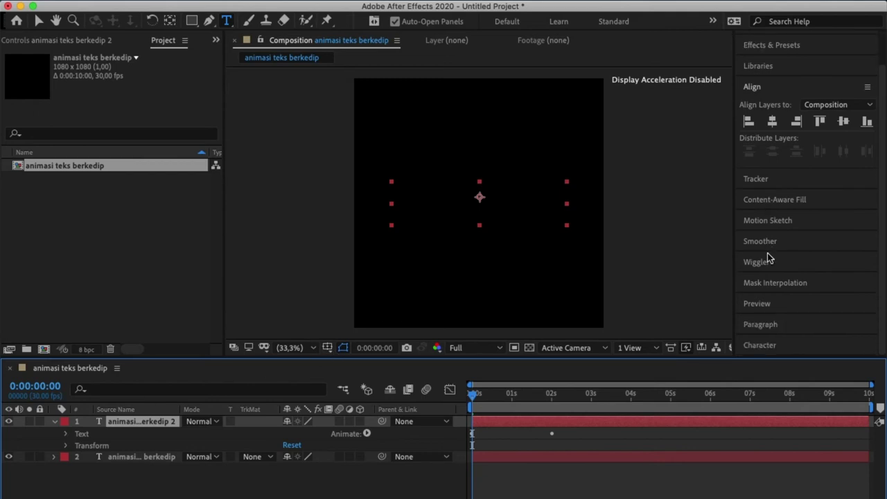
{"action": "left_click", "coordinate": [763, 345]}
{"action": "scroll", "coordinate": [800, 289], "scroll_direction": "down", "scroll_amount": 5}
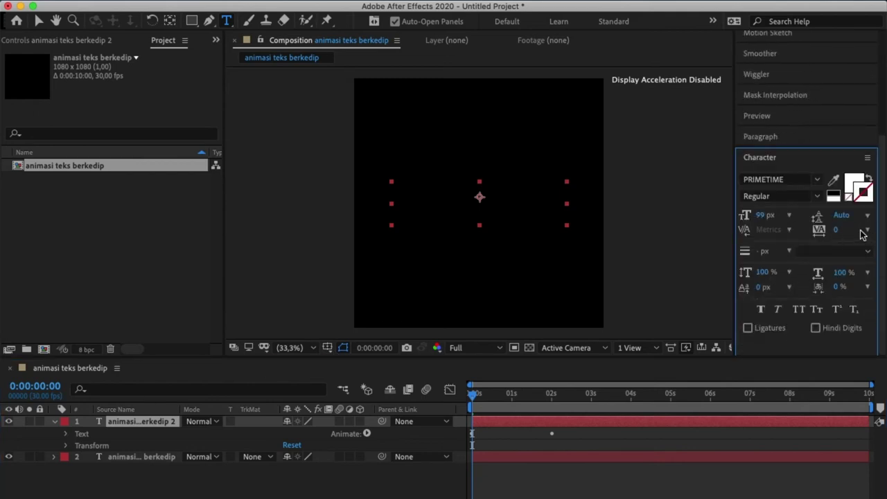
{"action": "left_click", "coordinate": [869, 179]}
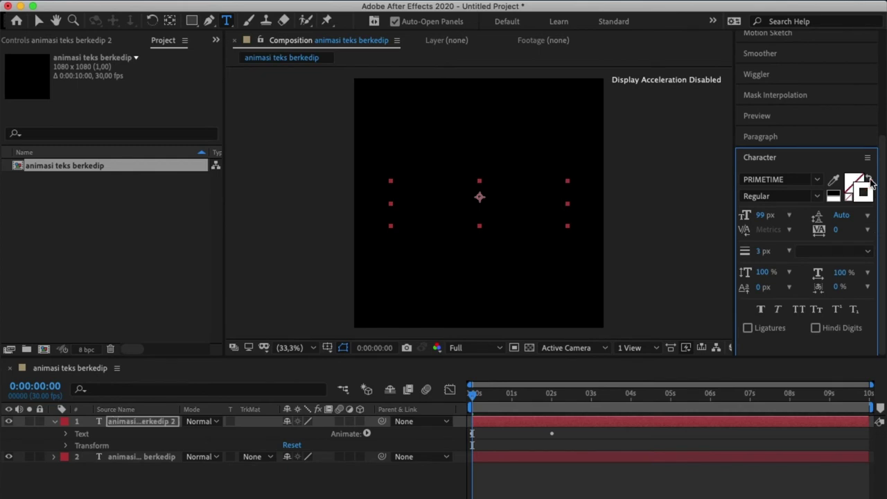
Keyframe the copy's Range Selector 1 Offset from 0% at 0 s to 100% at 2 s.
{"action": "left_click", "coordinate": [67, 435]}
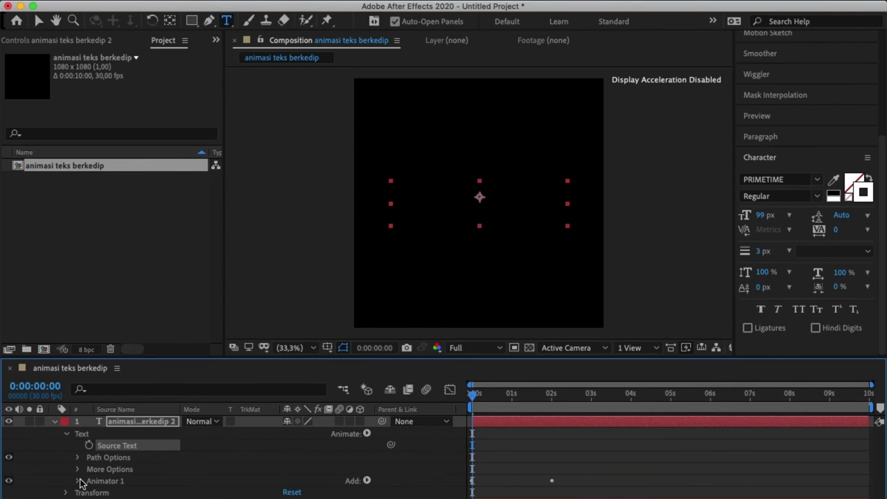
{"action": "left_click", "coordinate": [78, 481]}
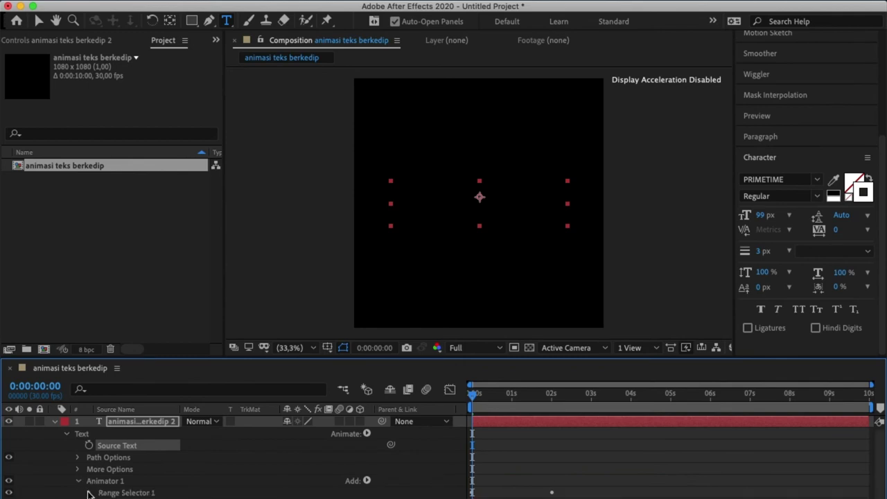
{"action": "left_click", "coordinate": [90, 493]}
{"action": "scroll", "coordinate": [179, 479], "scroll_direction": "down", "scroll_amount": 1}
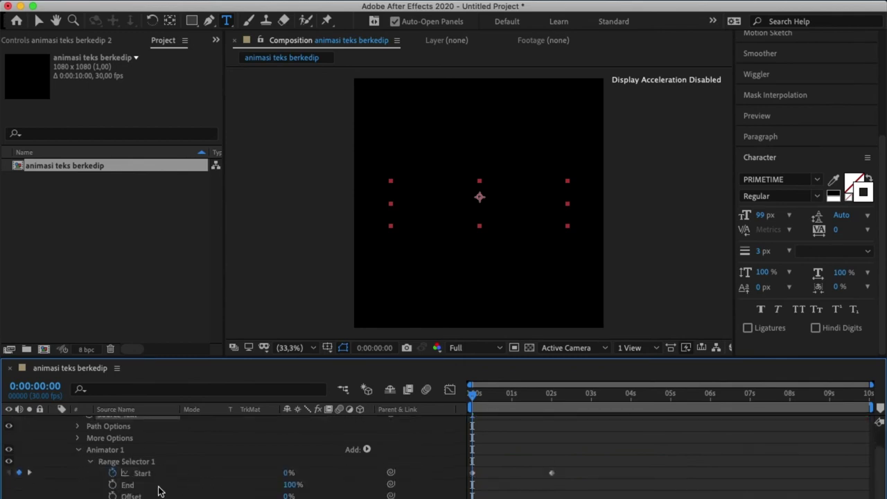
{"action": "left_click", "coordinate": [114, 496]}
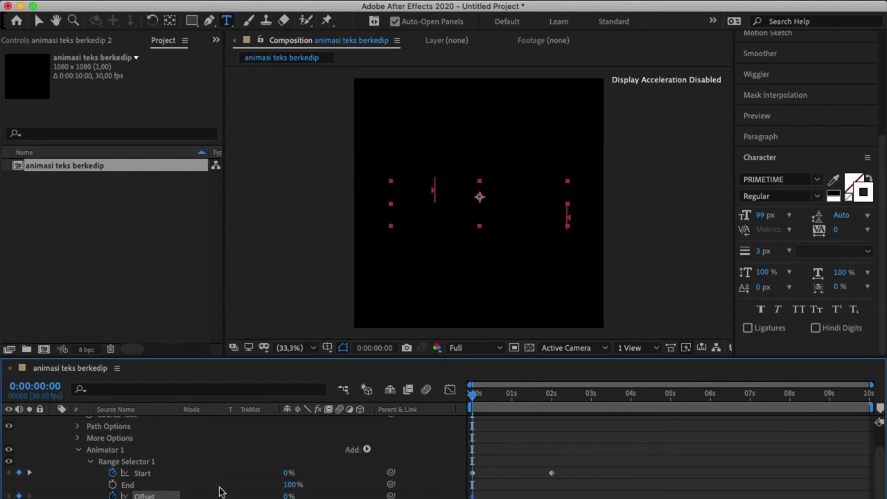
{"action": "left_click", "coordinate": [553, 400]}
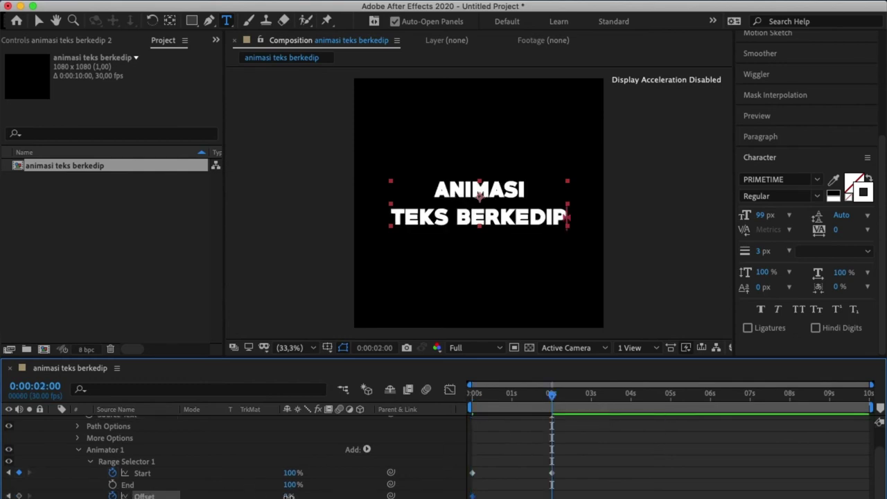
{"action": "left_click_drag", "start_coordinate": [288, 495], "coordinate": [393, 493]}
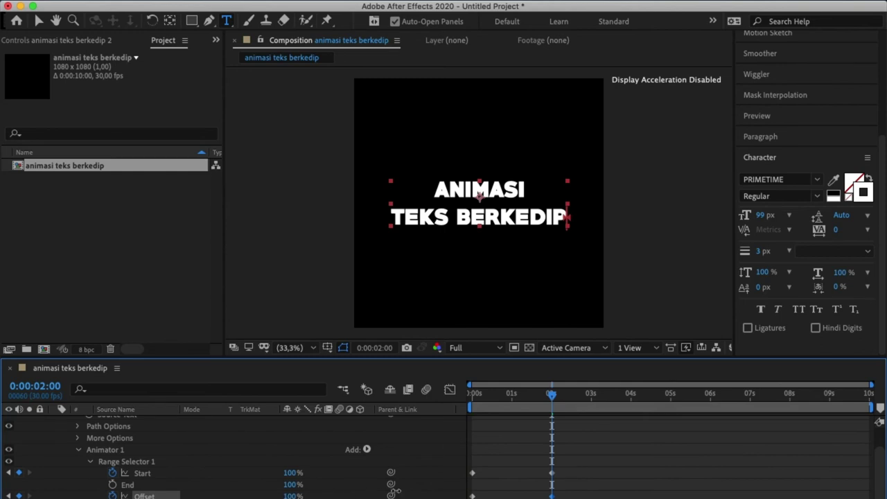
End the work area at 3 seconds and play the preview.
{"action": "left_click", "coordinate": [589, 398]}
{"action": "key", "text": "n"}
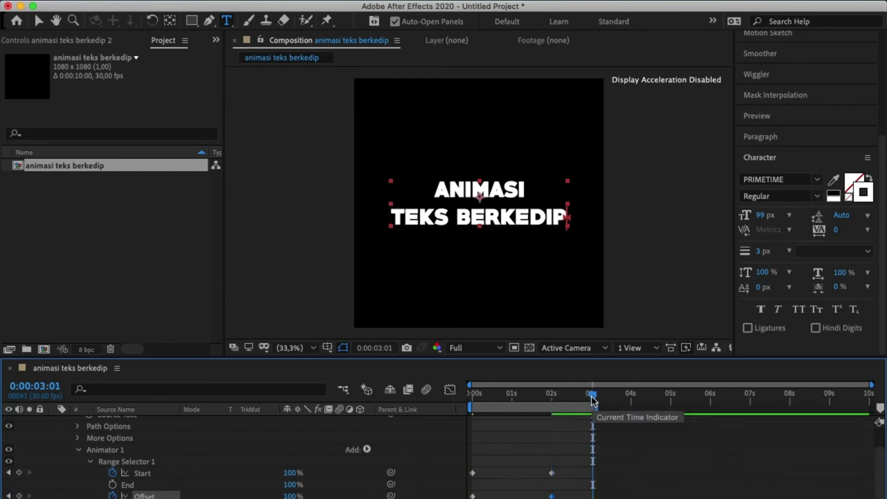
{"action": "key", "text": "space"}
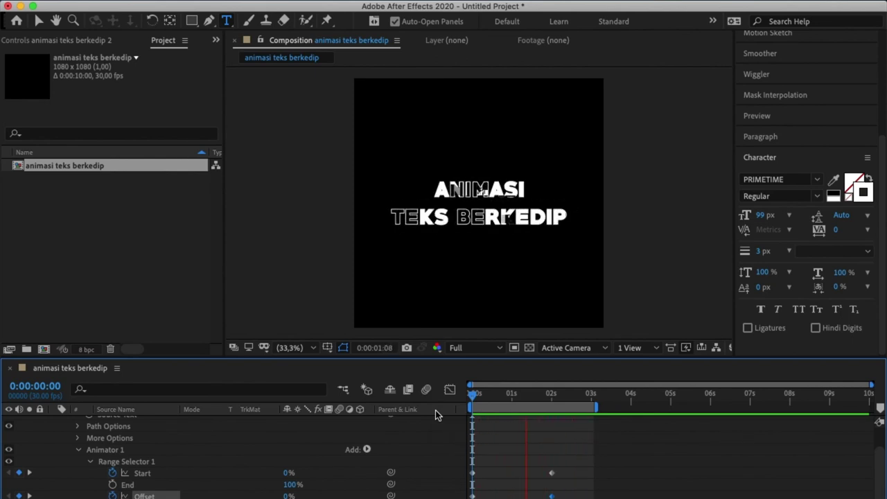
Stop the preview, leaving 'ANIMASI TEKS BERKEDIP' fully visible at 3 seconds.
{"action": "key", "text": "space"}
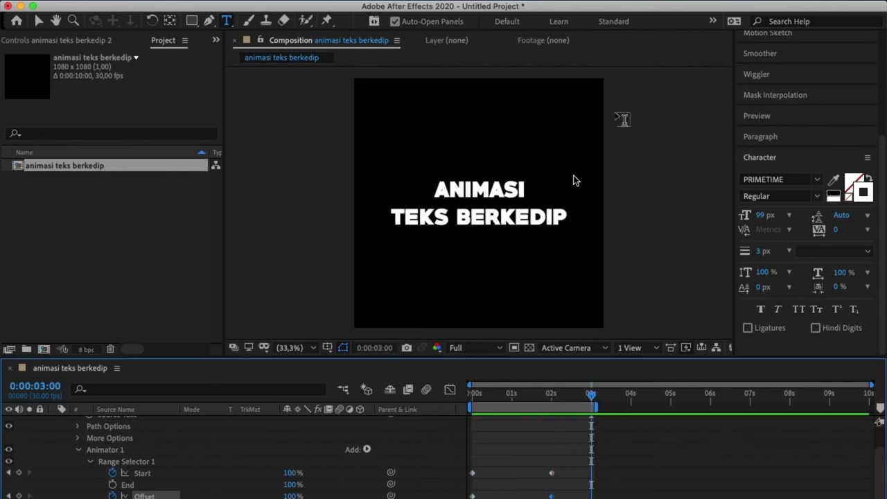